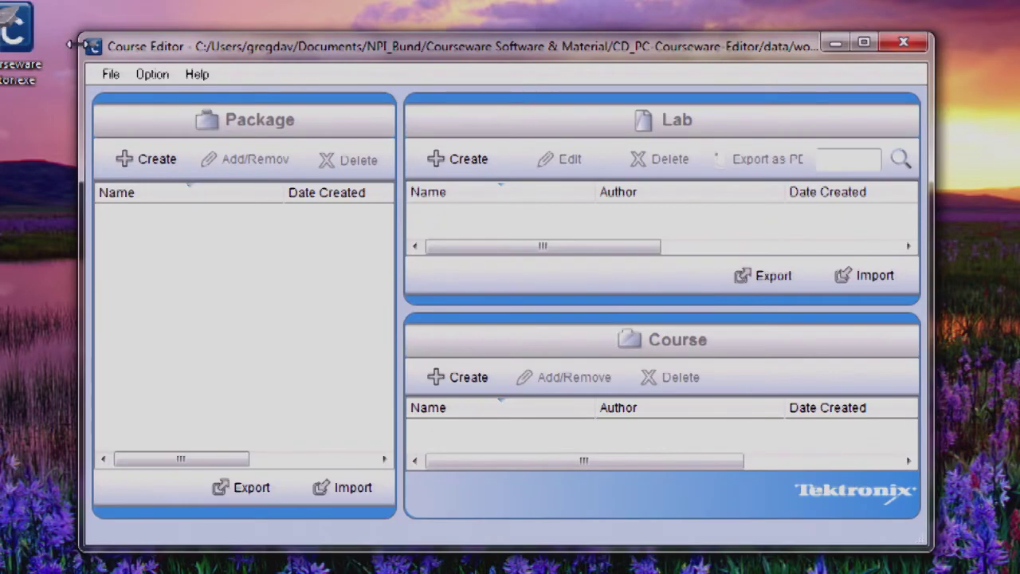
Maximize the Course Editor window to full screen.
left_click(864, 42)
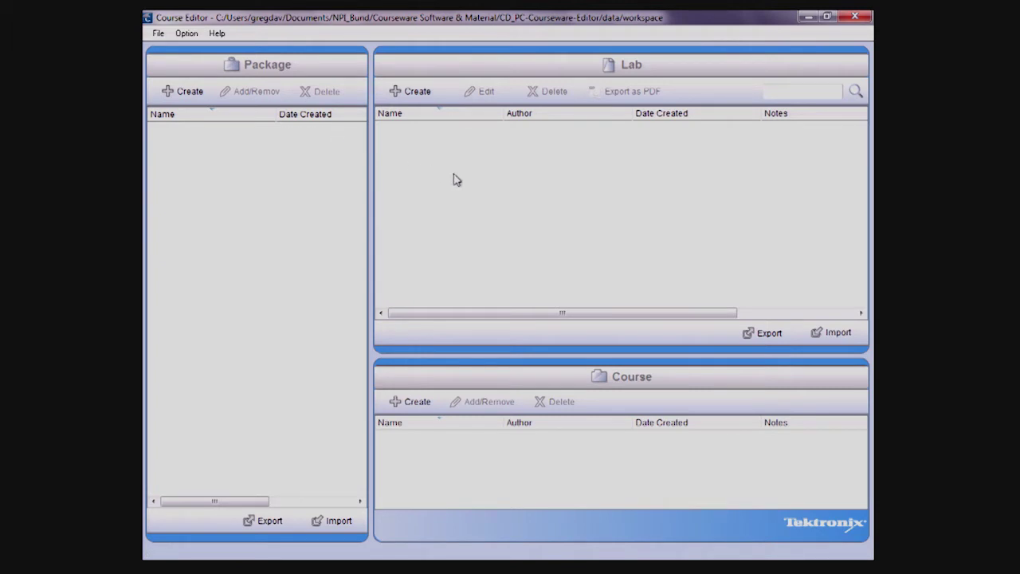
Create lab FristLab with an instructor and the note 'lab material'.
left_click(417, 92)
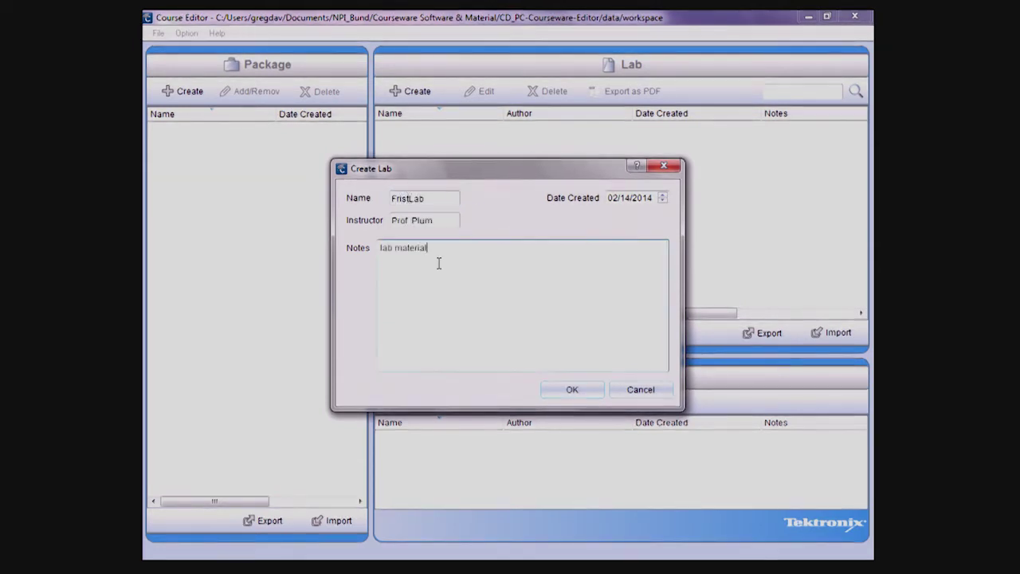
left_click(576, 390)
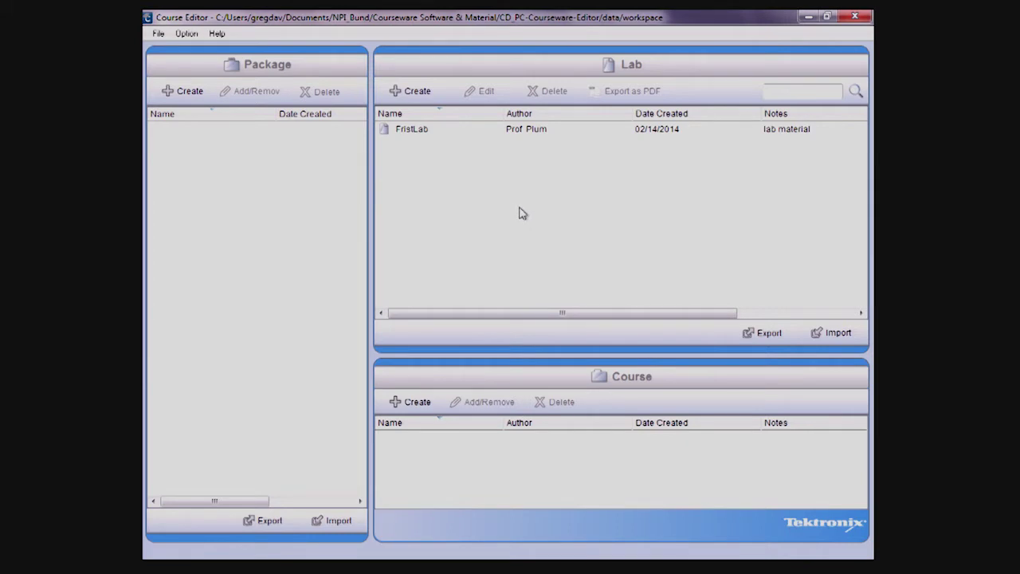
Open the MinMaxMeas lab's procedure and insert blank steps, including an empty Step 2 after DUT SETUP.
double_click(419, 132)
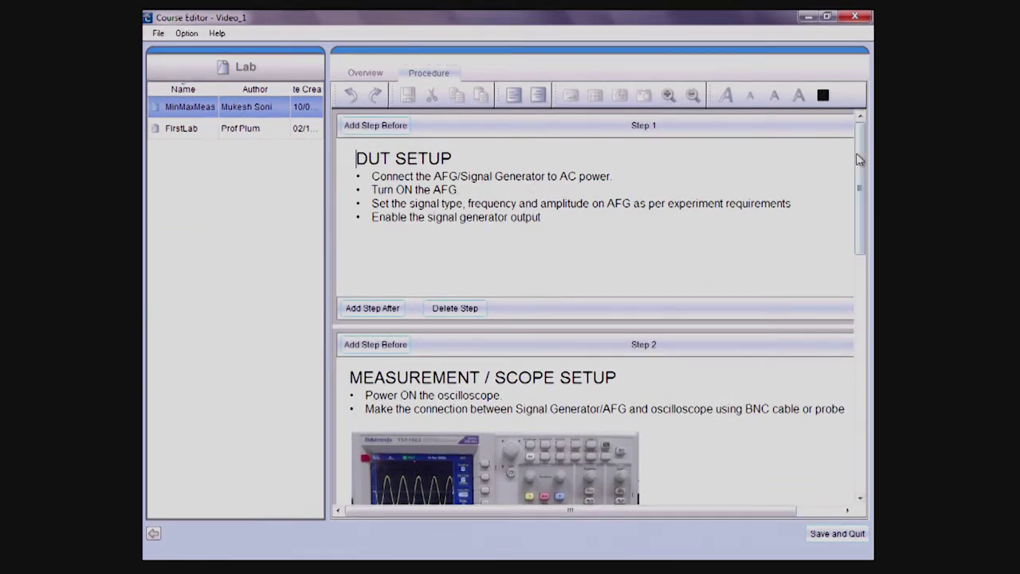
left_click_drag(860, 159, 872, 243)
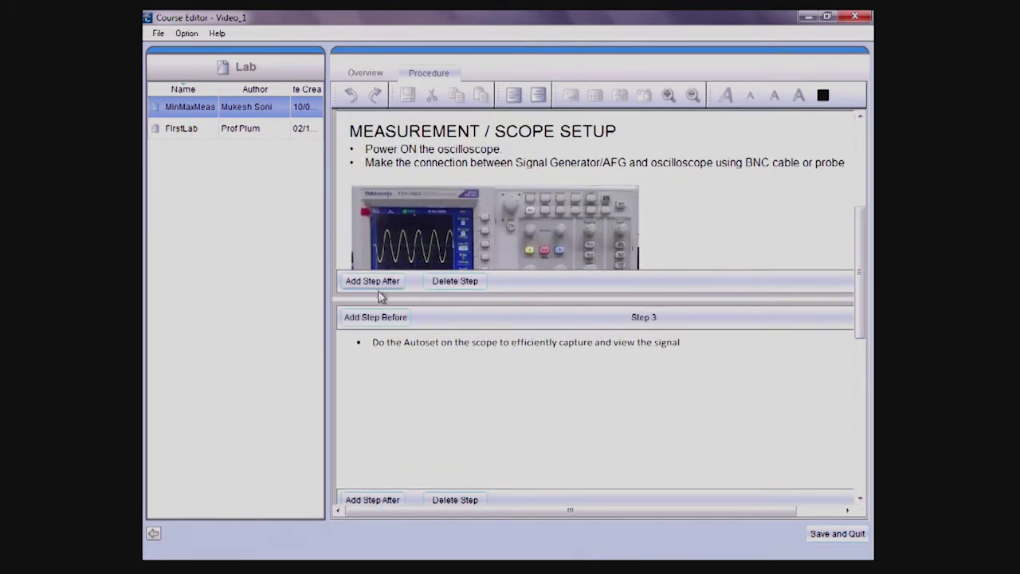
left_click(376, 317)
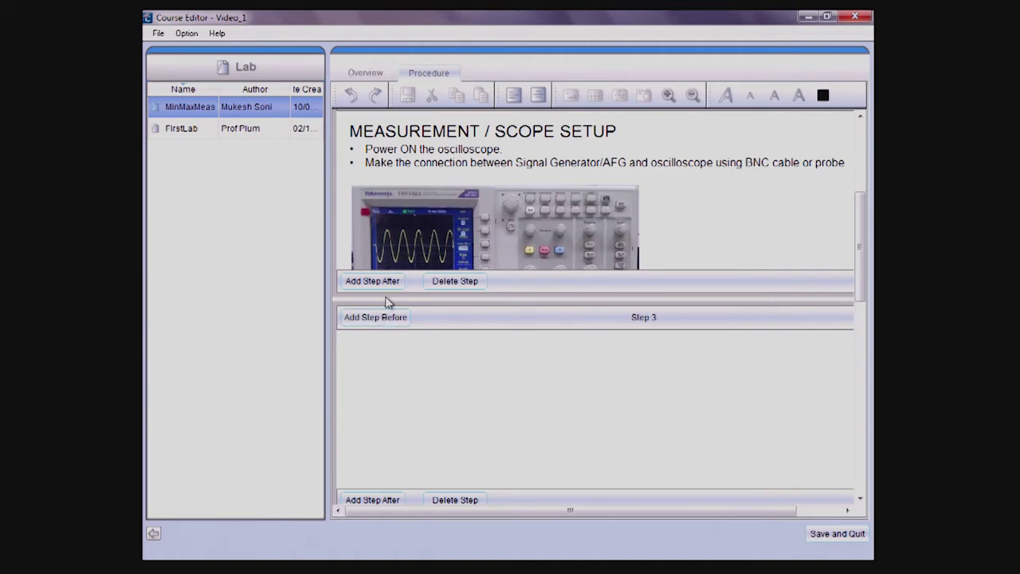
left_click(391, 283)
left_click_drag(865, 256, 865, 195)
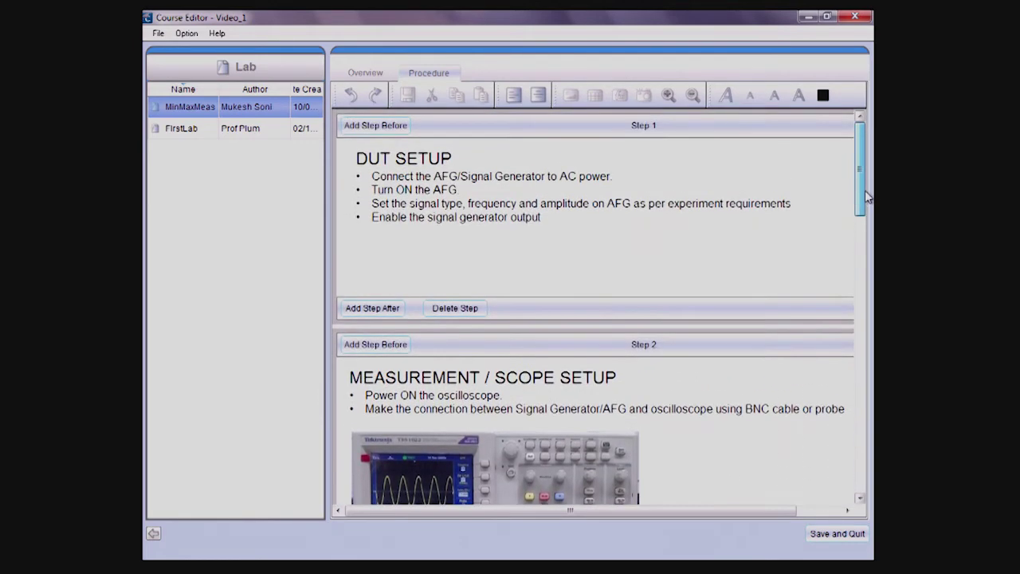
left_click(381, 311)
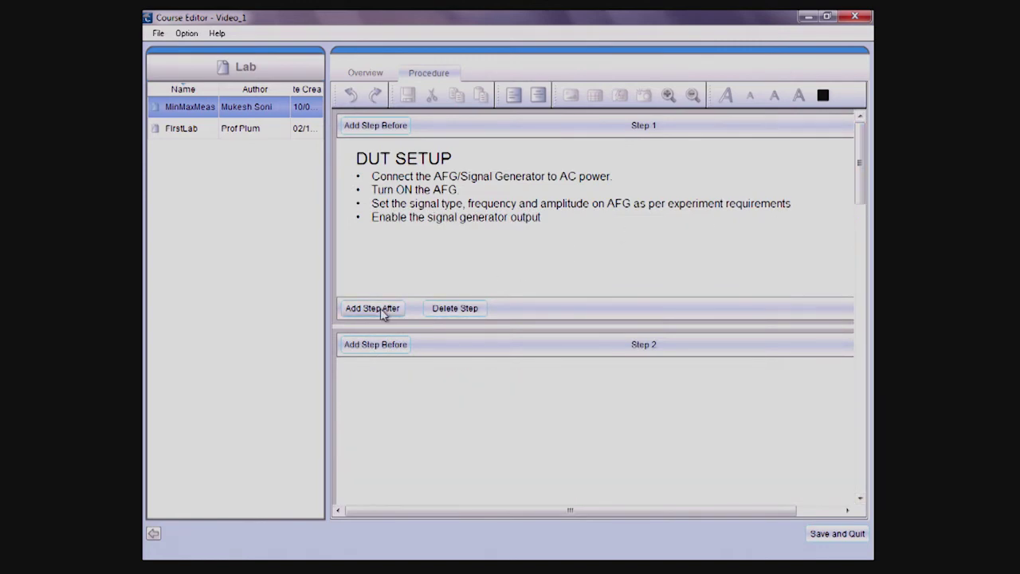
Insert a captured sunset desktop region into Step 4 below its table, then save and close the lab.
left_click_drag(865, 183, 864, 235)
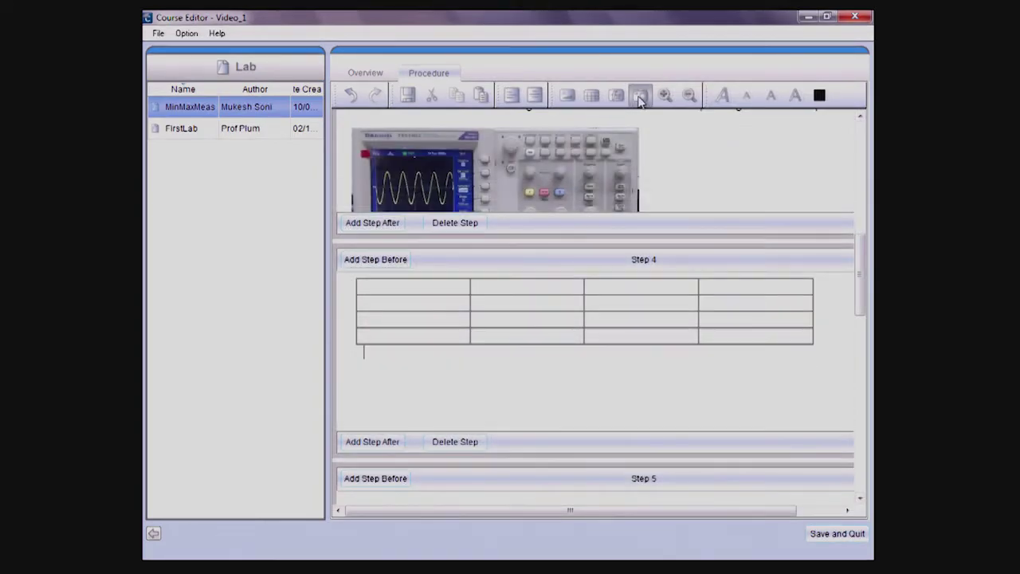
left_click(642, 96)
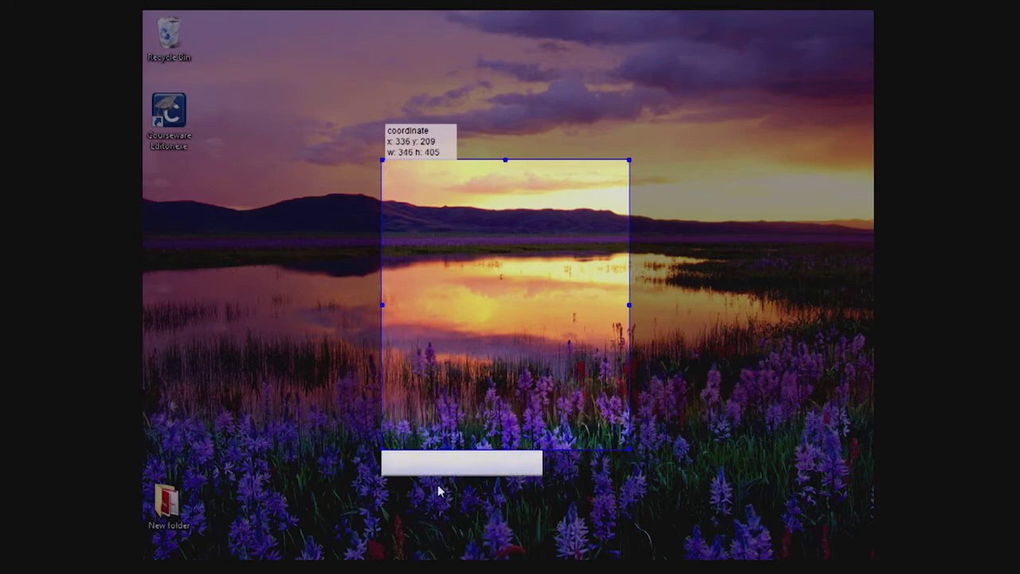
left_click(409, 471)
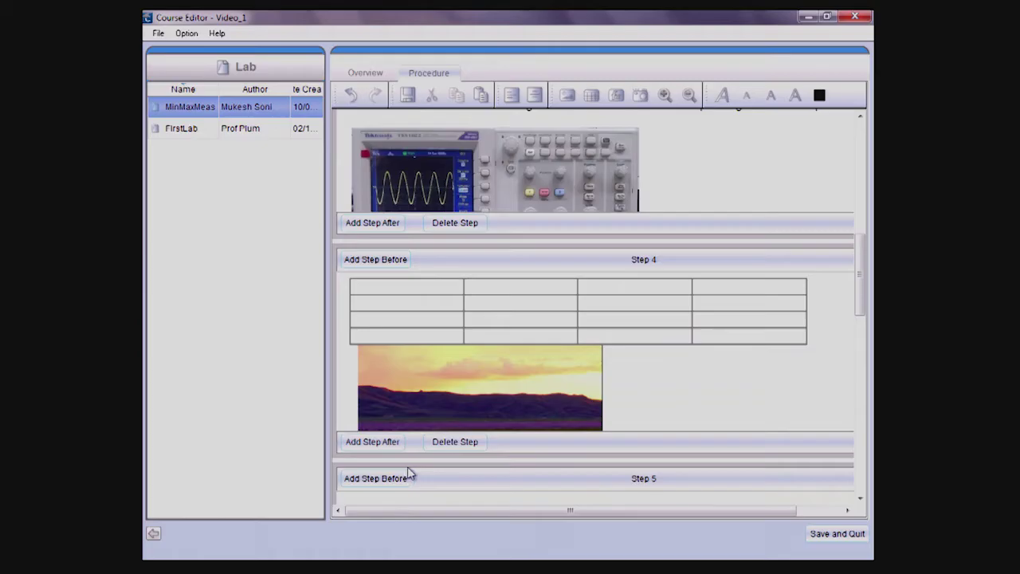
scroll(409, 474, "up", 15)
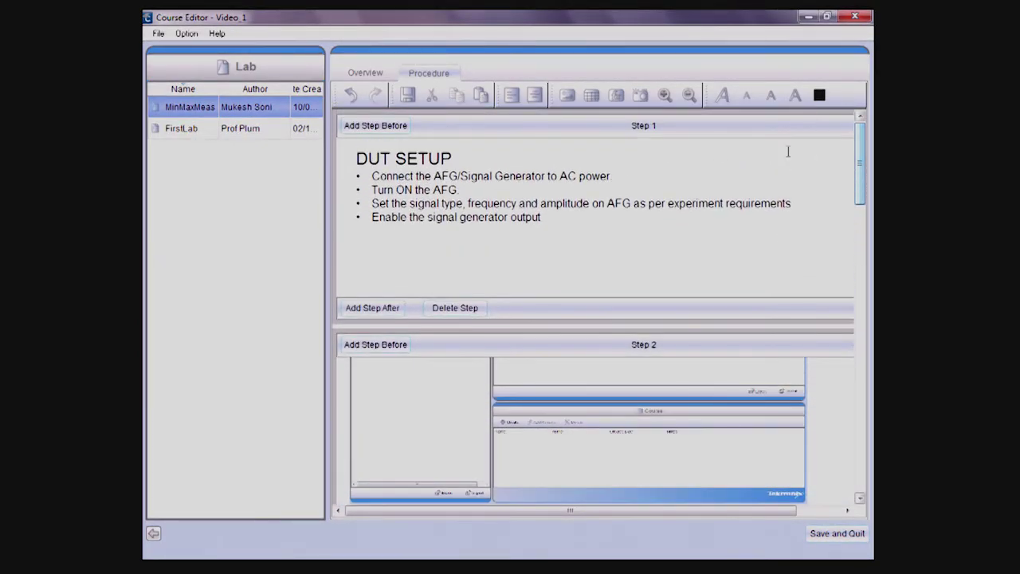
left_click(837, 536)
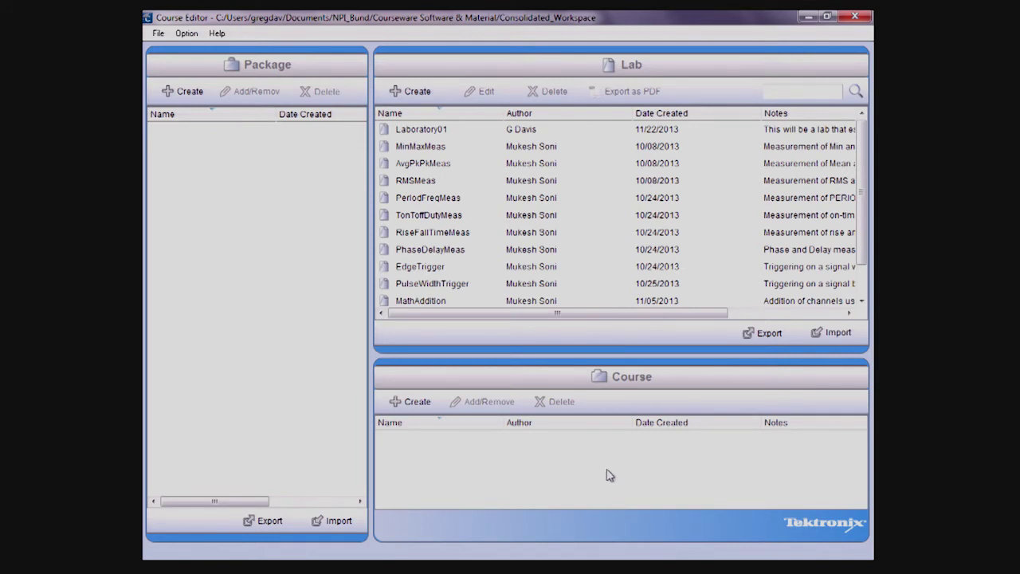
Create course EE101 with notes 'Freshman Electronics' and add Laboratory01 to it.
left_click(430, 406)
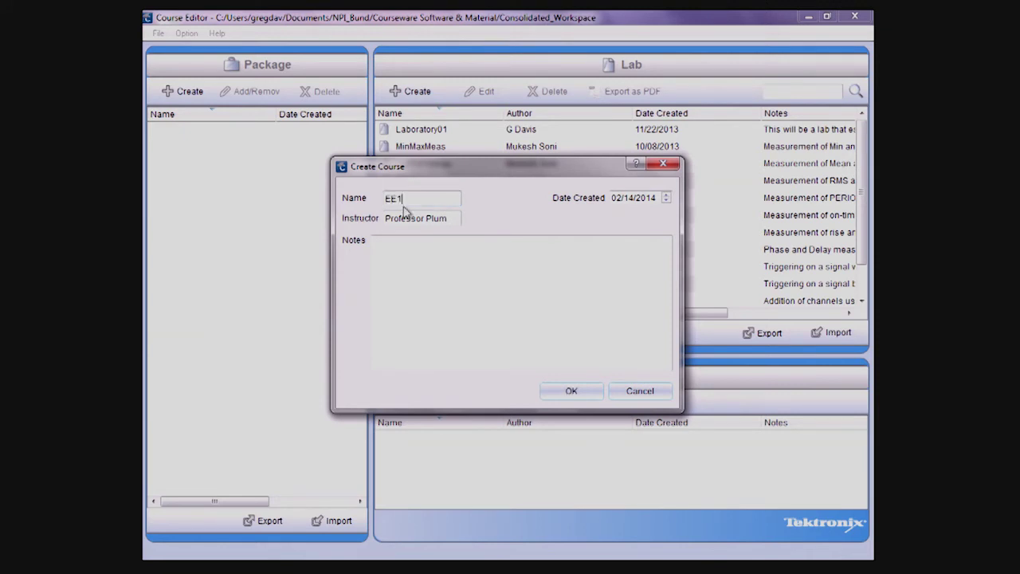
left_click(581, 394)
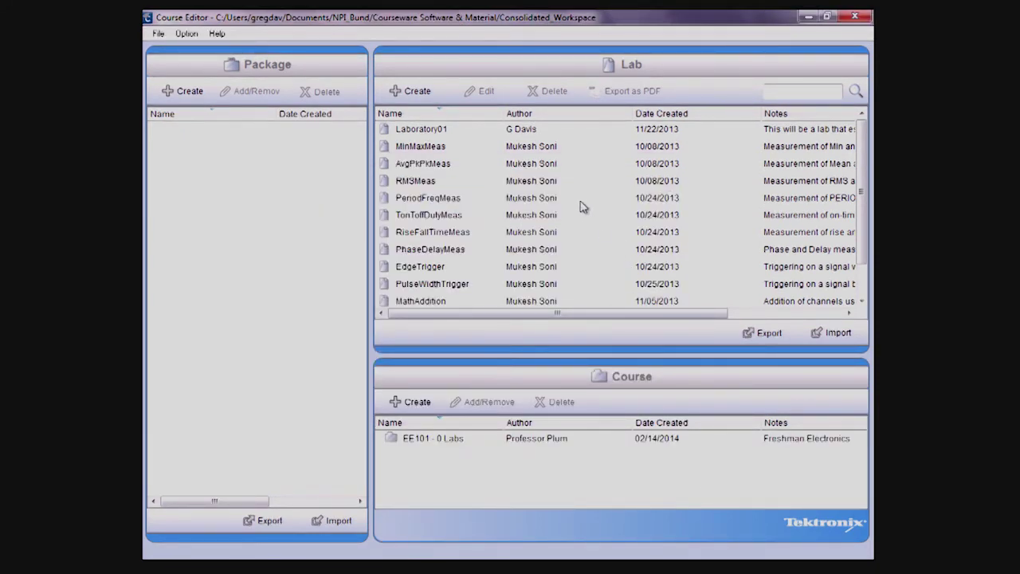
left_click_drag(441, 134, 455, 444)
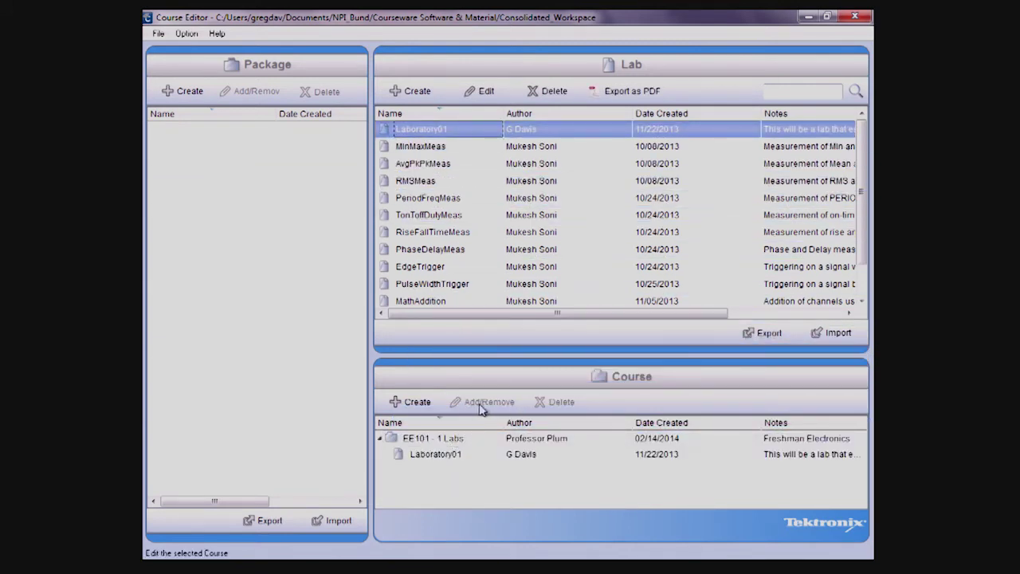
Add AvgPkPkMeas and RiseFallTimeMeas to course EE101 alongside Laboratory01, then begin a new package.
left_click(457, 430)
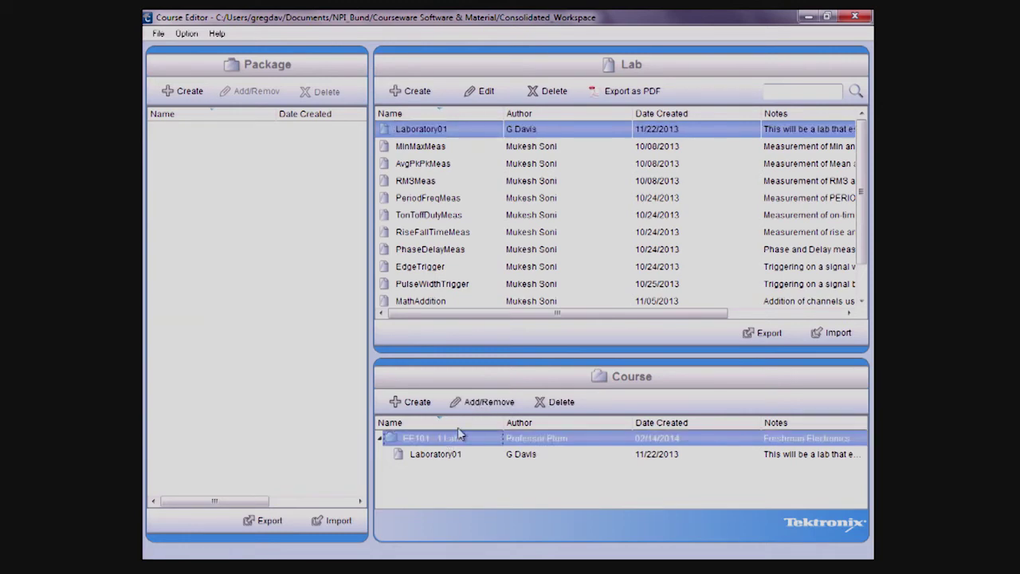
left_click(493, 403)
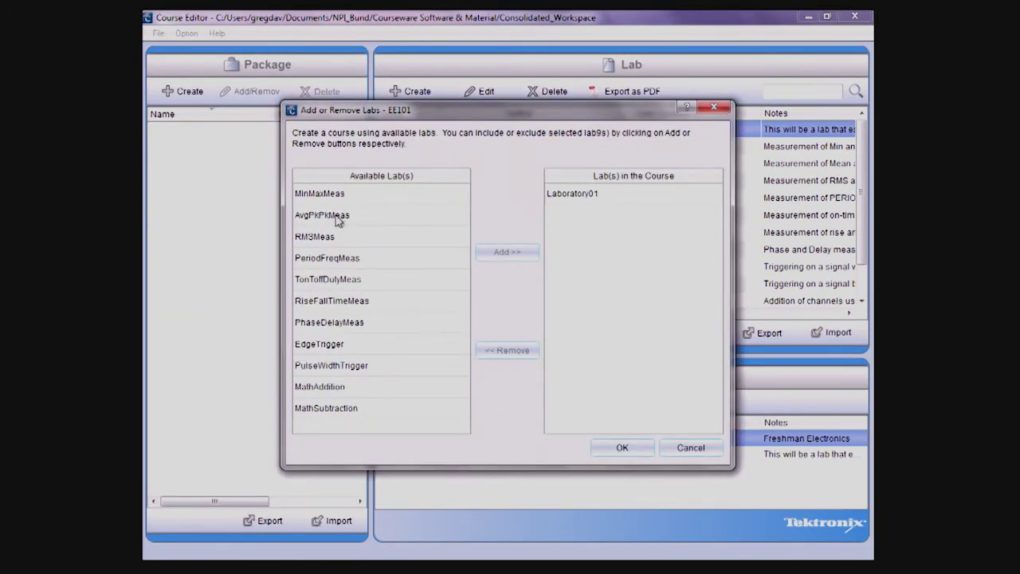
left_click(337, 215)
left_click(506, 252)
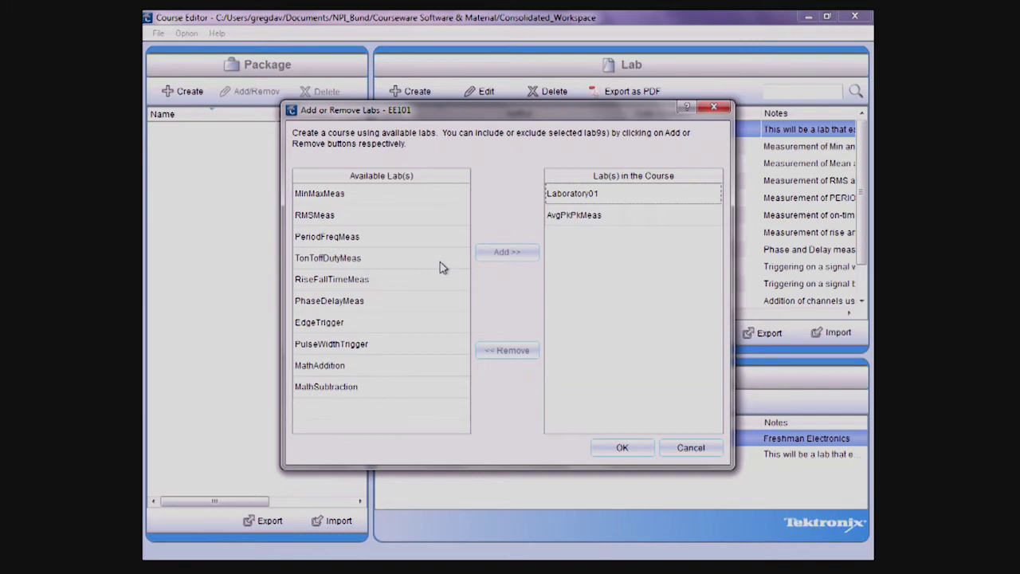
left_click(339, 280)
left_click(505, 252)
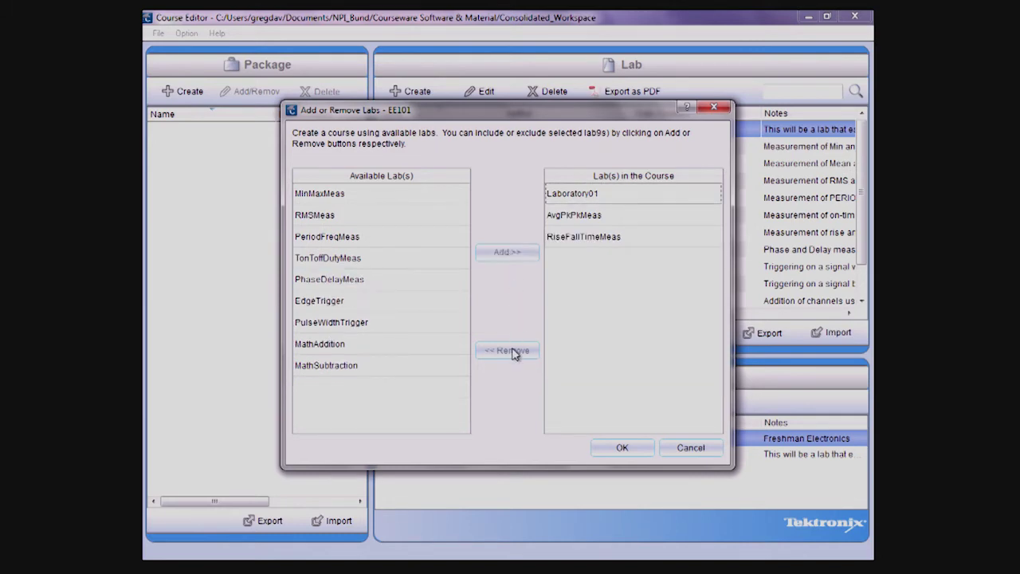
left_click(623, 447)
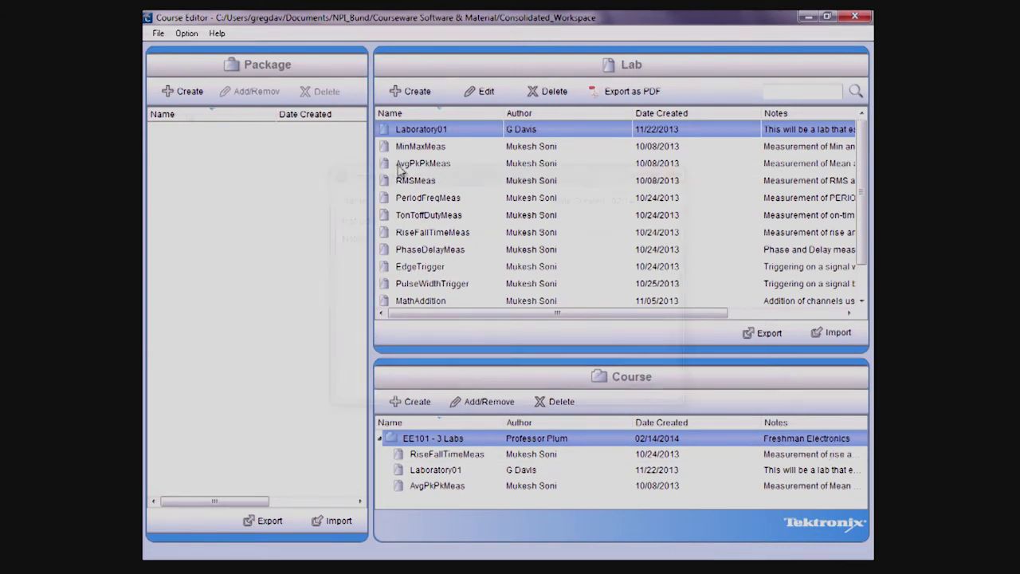
left_click(182, 91)
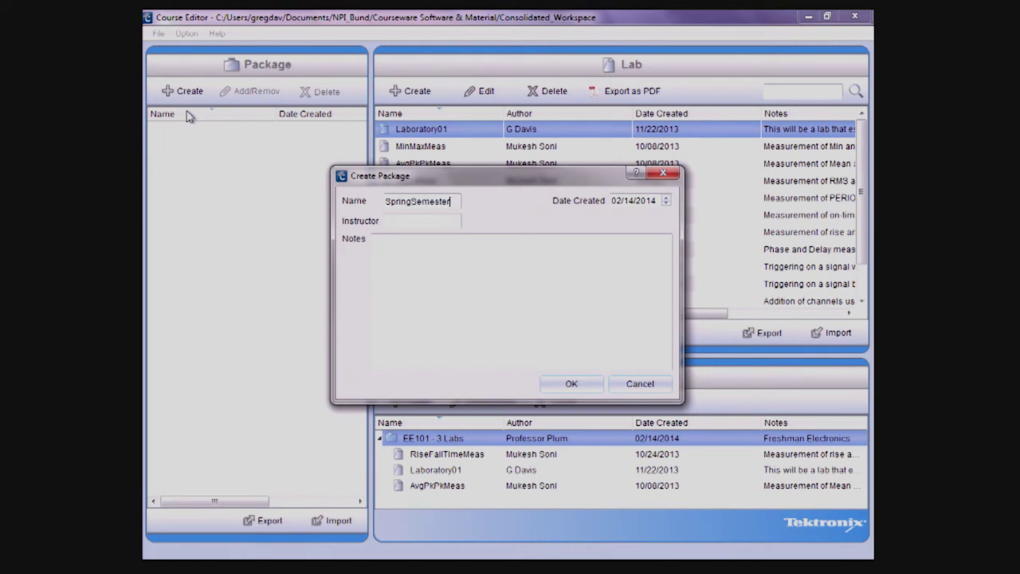
Finish the SpringSemester package with its instructor and drag course EE101 into it.
left_click(418, 223)
type("Professor Plum")
left_click(571, 384)
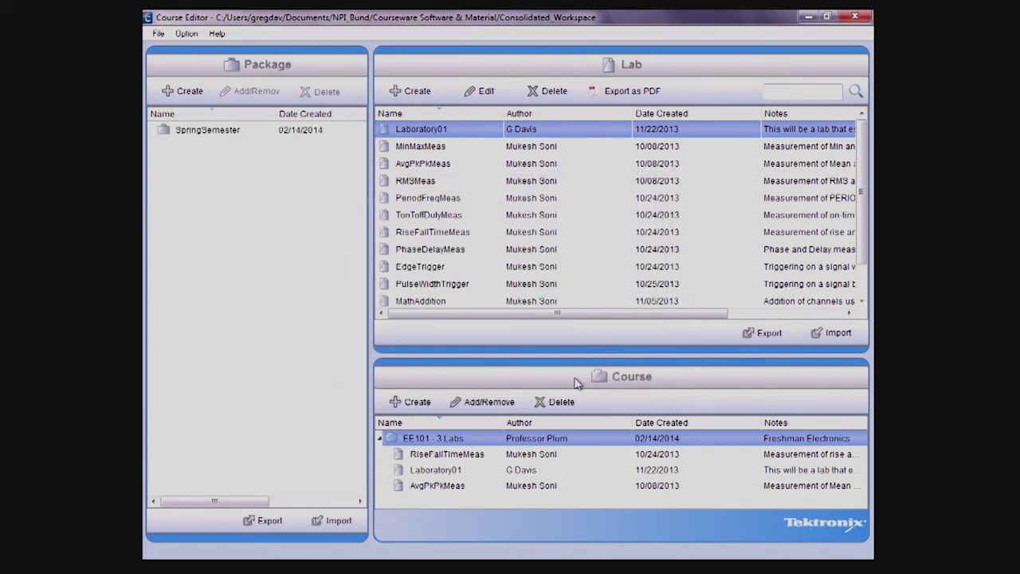
left_click(233, 130)
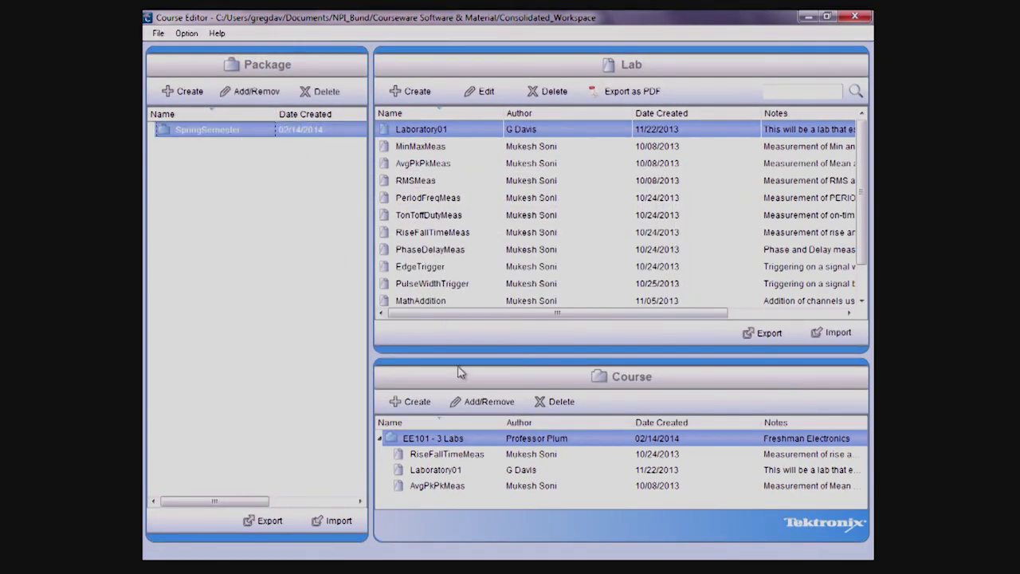
left_click_drag(466, 439, 249, 134)
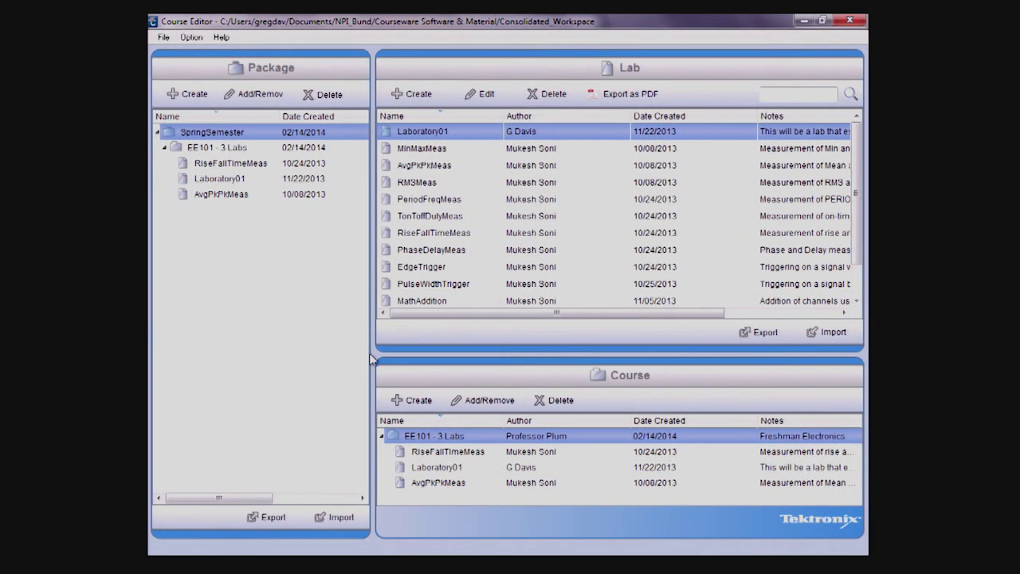
Widen the package panel to show SpringSemester's 90.0KB/100MB size, then view and close Export Package.
left_click_drag(373, 353, 501, 356)
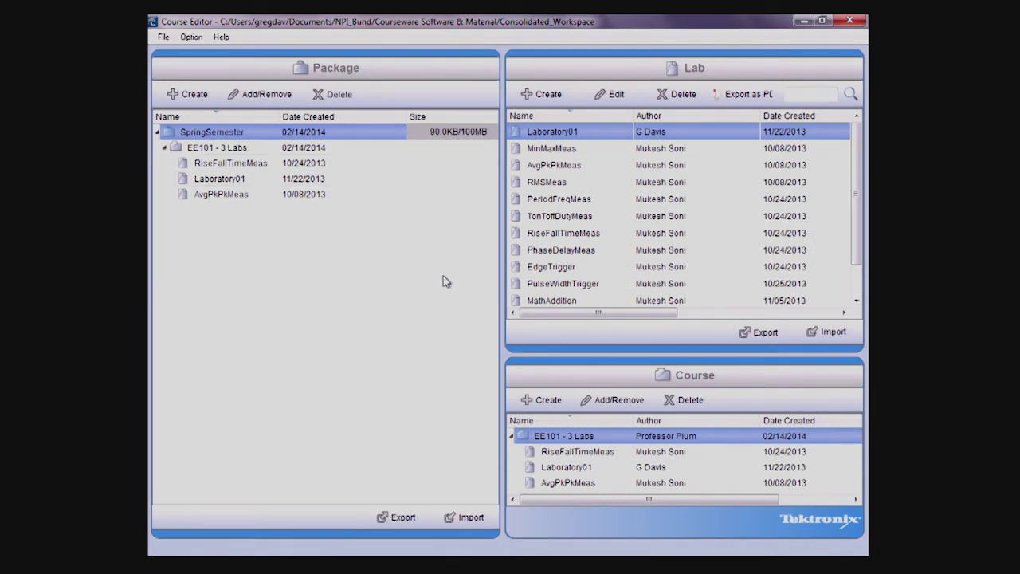
left_click(399, 518)
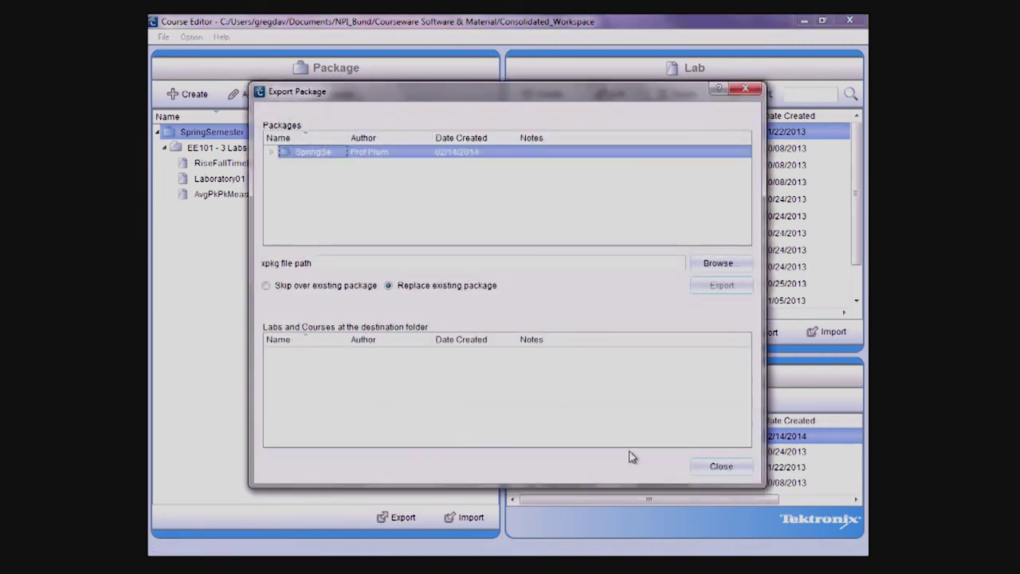
left_click(728, 468)
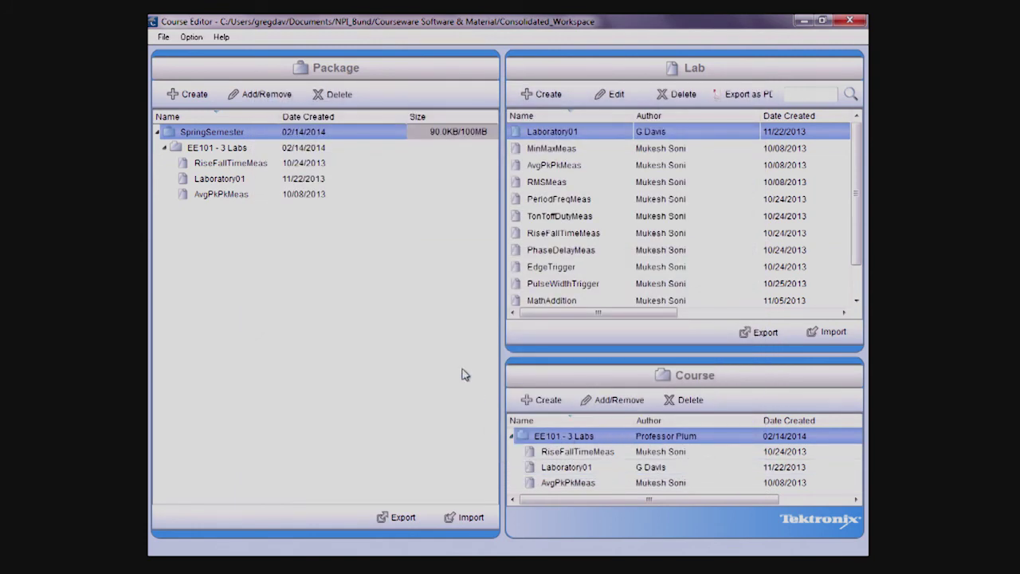
left_click(164, 37)
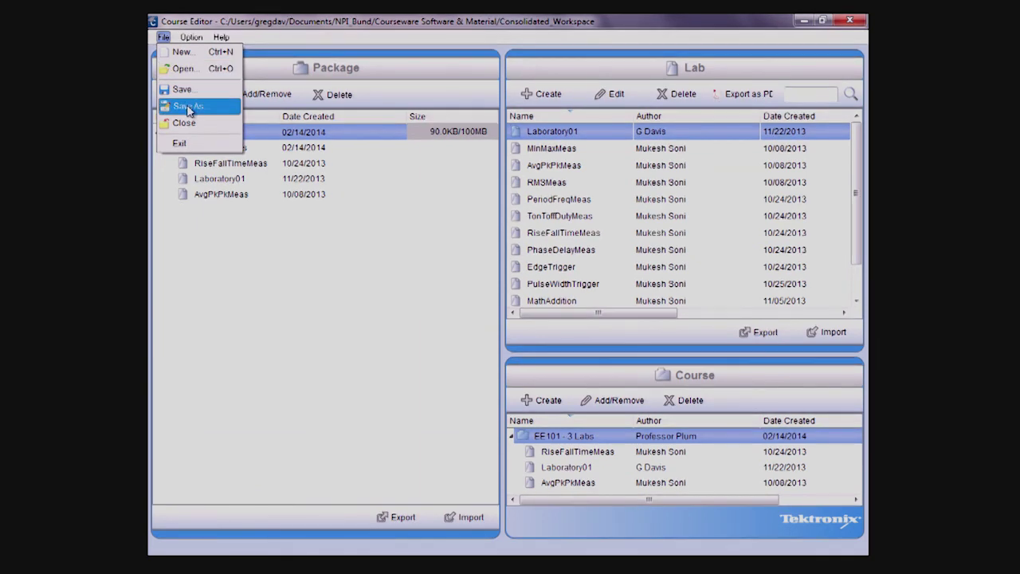
left_click(214, 261)
left_click(214, 260)
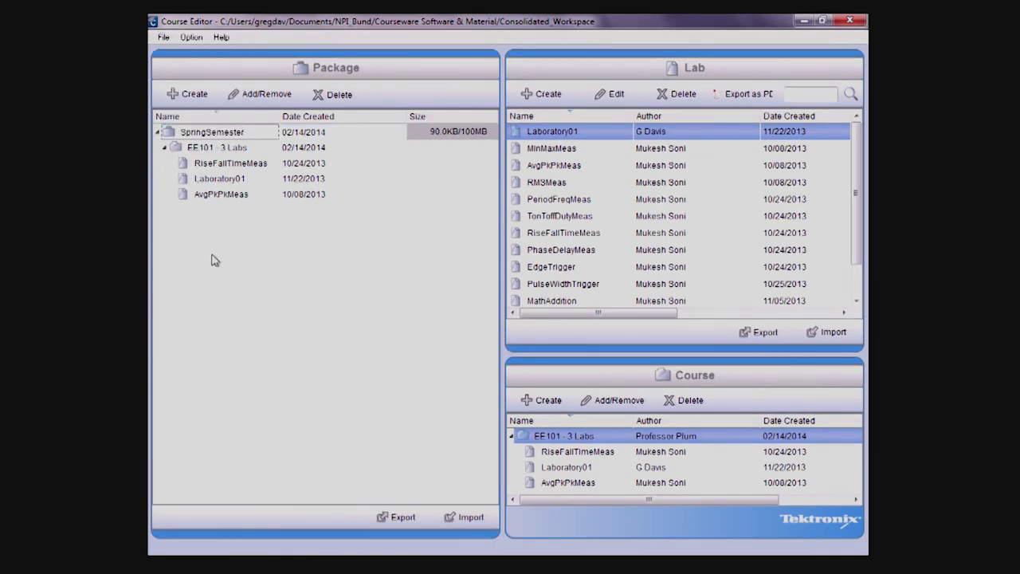